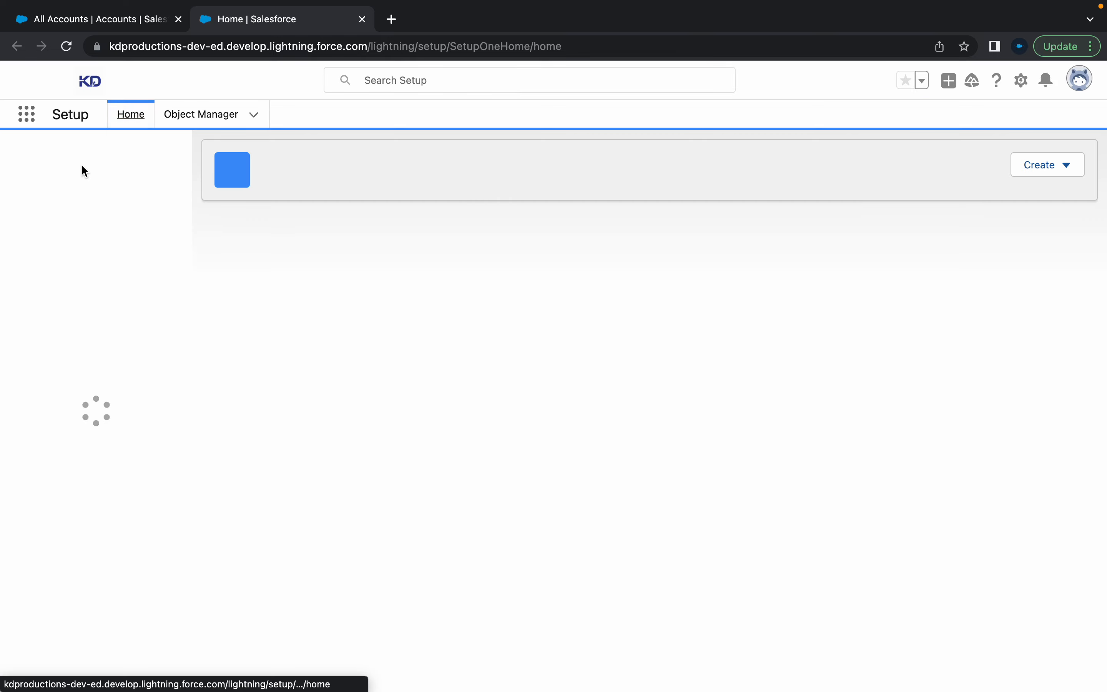
Step: Search Setup's Quick Find for 'app manager' and open the Lightning Experience App Manager
{"action": "left_click", "coordinate": [103, 147]}
{"action": "type", "text": "ap"}
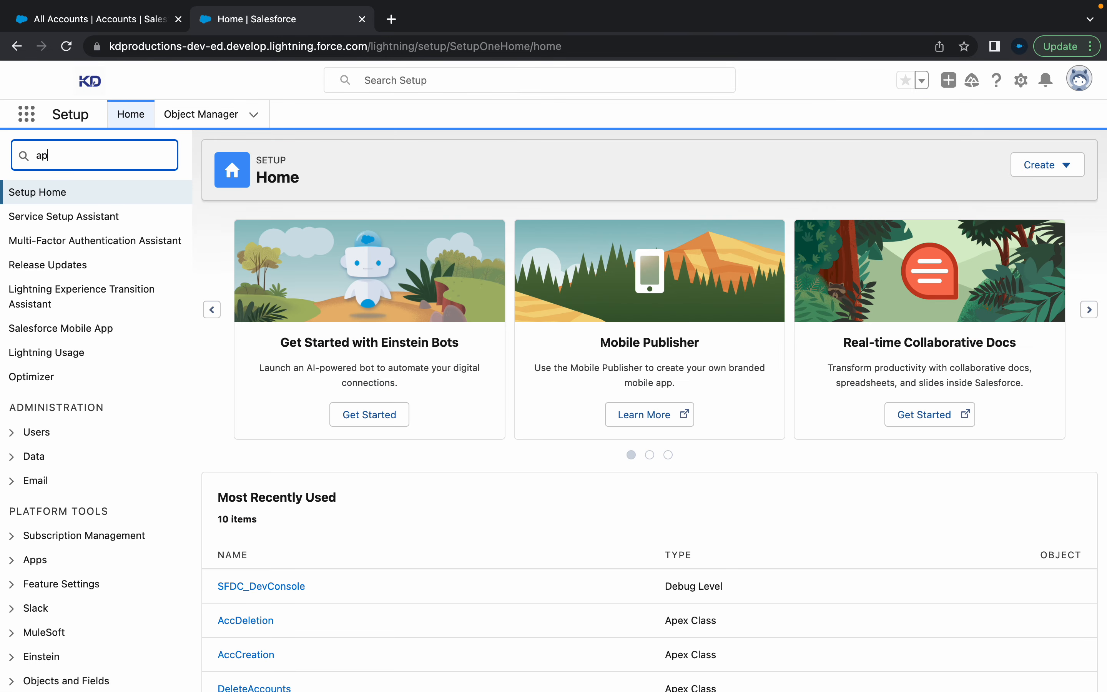
{"action": "type", "text": "p manager"}
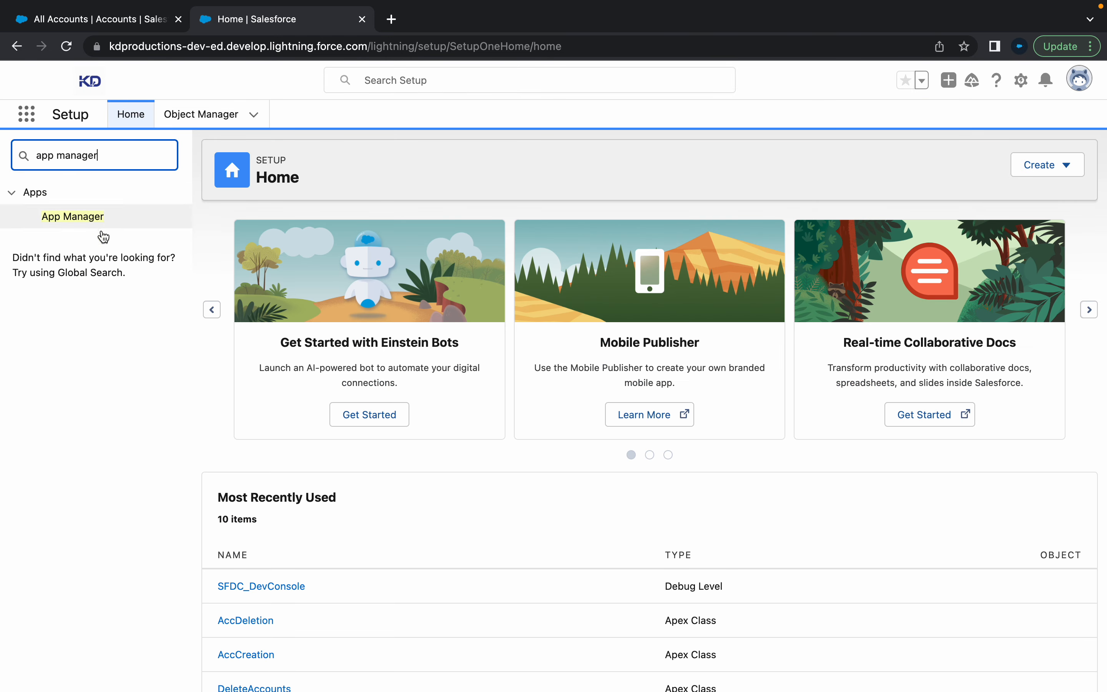
{"action": "left_click", "coordinate": [85, 224]}
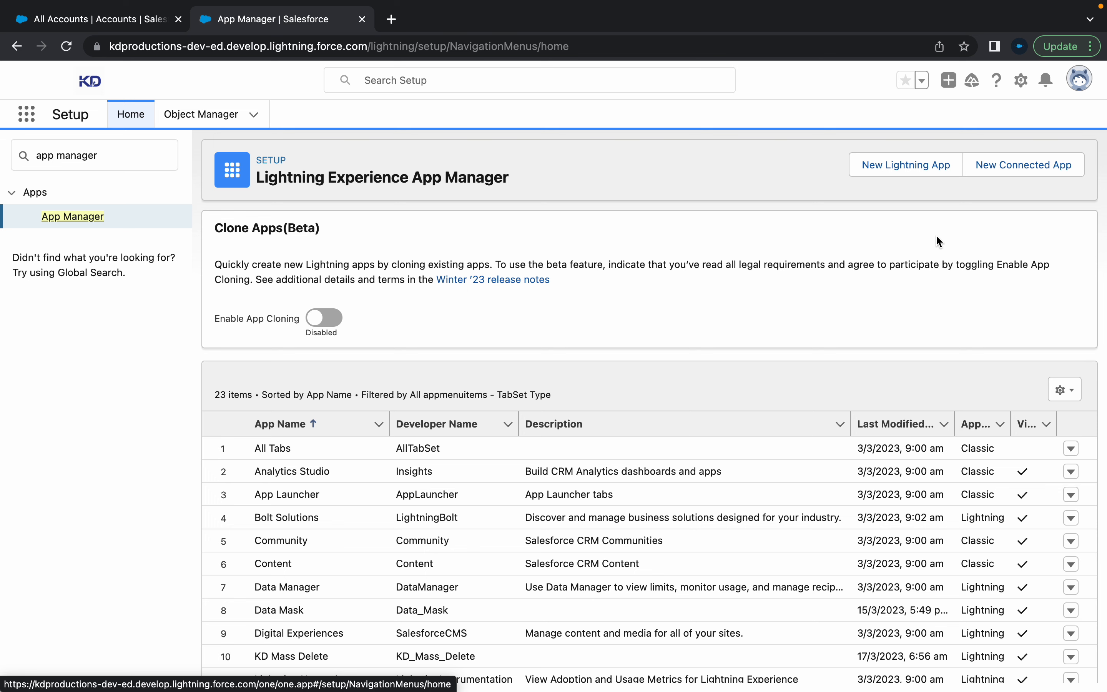
Step: Start a new connected app named 'Test Application' with API name Test_Application and a contact e-mail
{"action": "left_click", "coordinate": [1025, 166]}
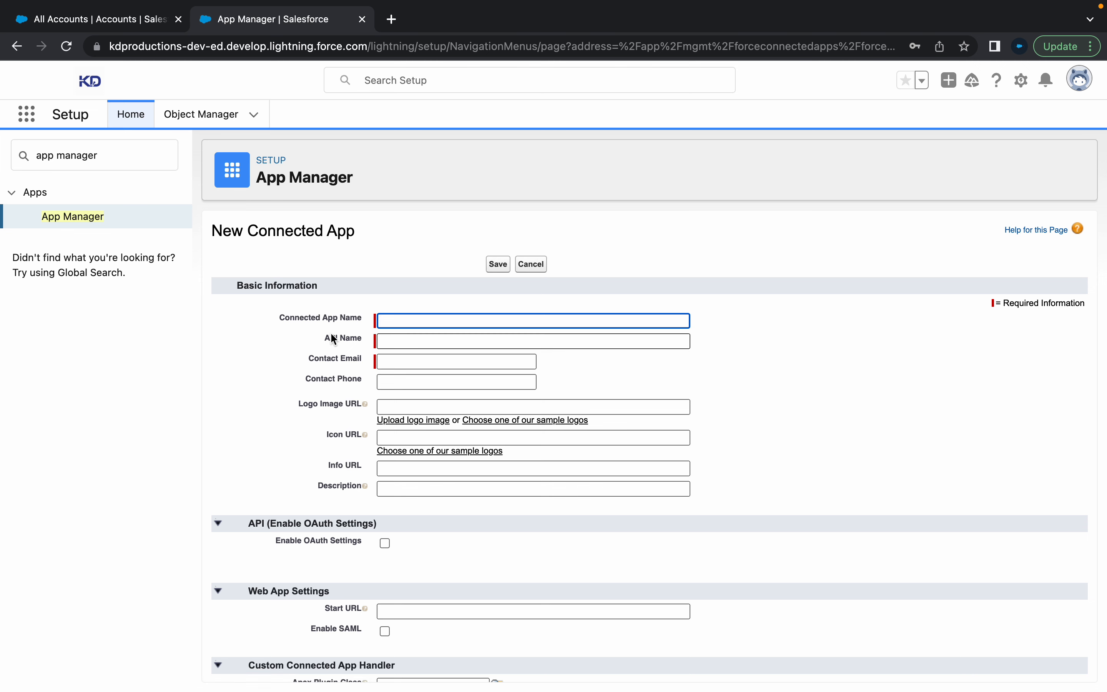
{"action": "type", "text": "Test Application"}
{"action": "left_click", "coordinate": [422, 341]}
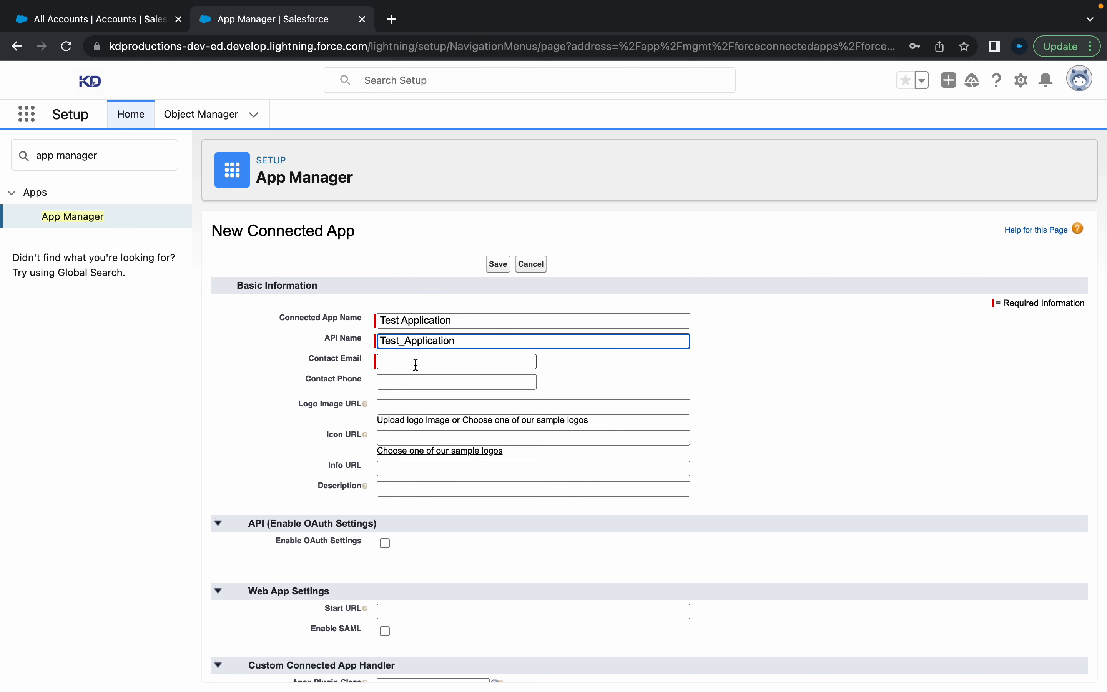
{"action": "left_click", "coordinate": [416, 365]}
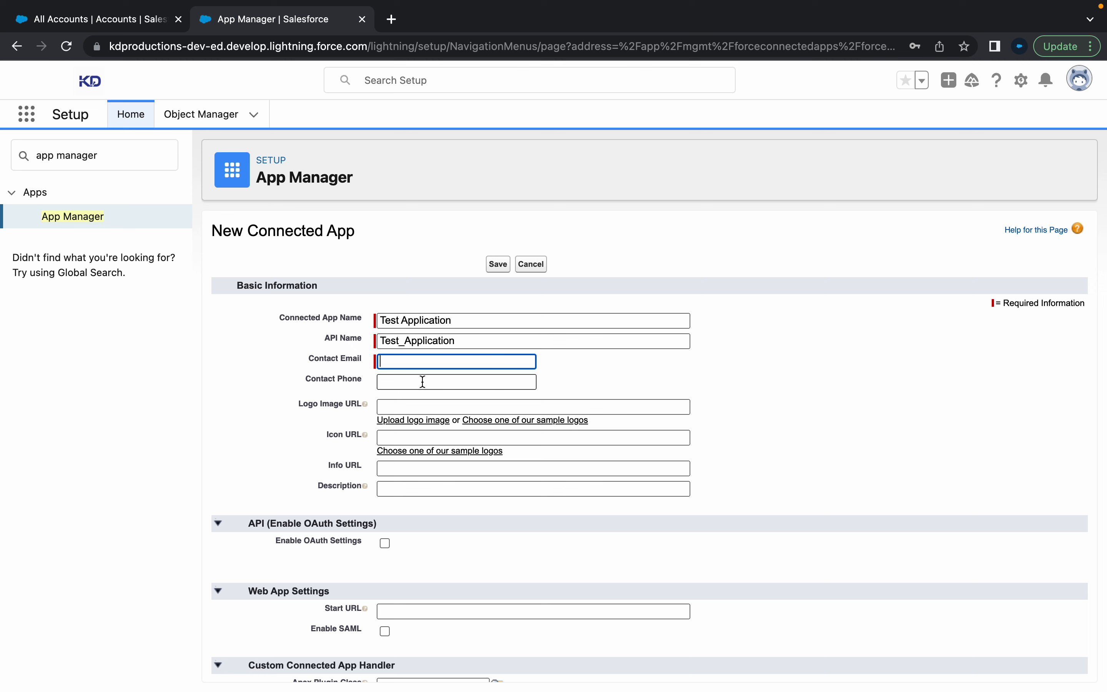
{"action": "type", "text": "test@1234.com4"}
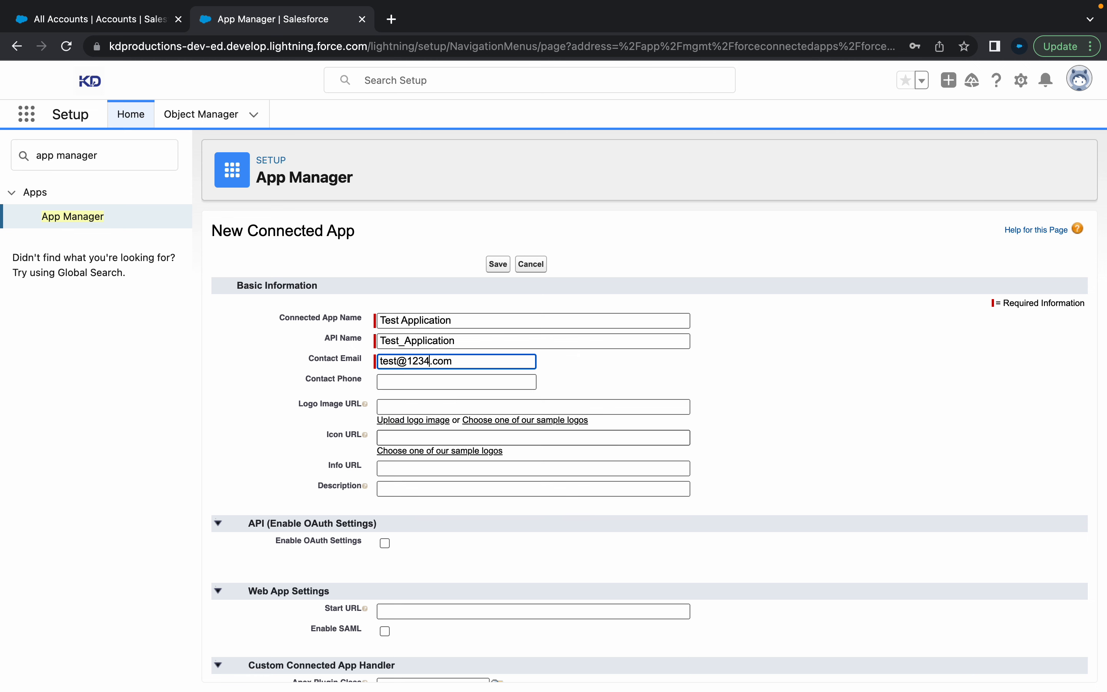
{"action": "scroll", "coordinate": [423, 462], "scroll_direction": "down", "scroll_amount": 1}
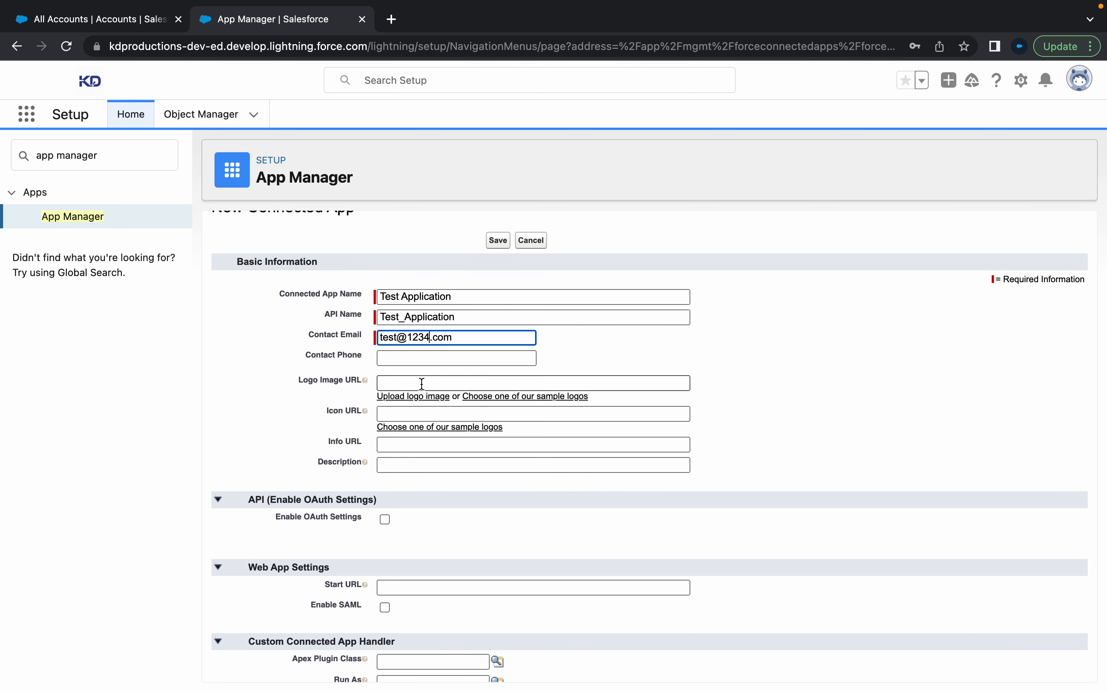
{"action": "scroll", "coordinate": [415, 541], "scroll_direction": "down", "scroll_amount": 1}
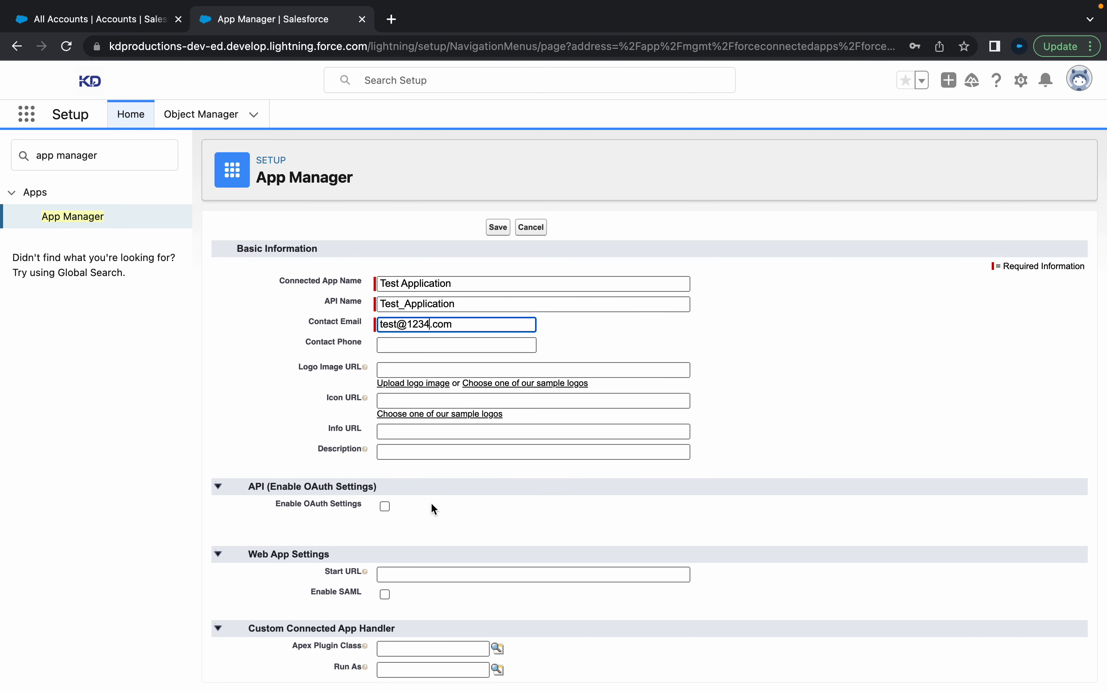
Step: Enable OAuth settings and begin the callback URL as https:/
{"action": "left_click", "coordinate": [385, 505]}
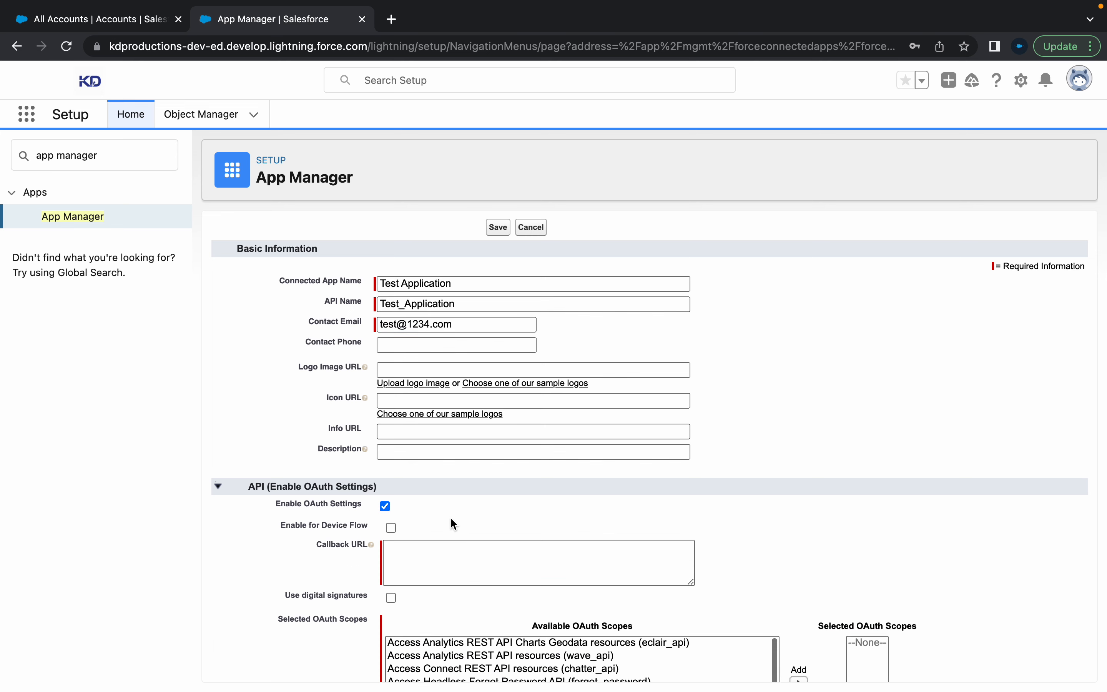
{"action": "scroll", "coordinate": [450, 517], "scroll_direction": "down", "scroll_amount": 2}
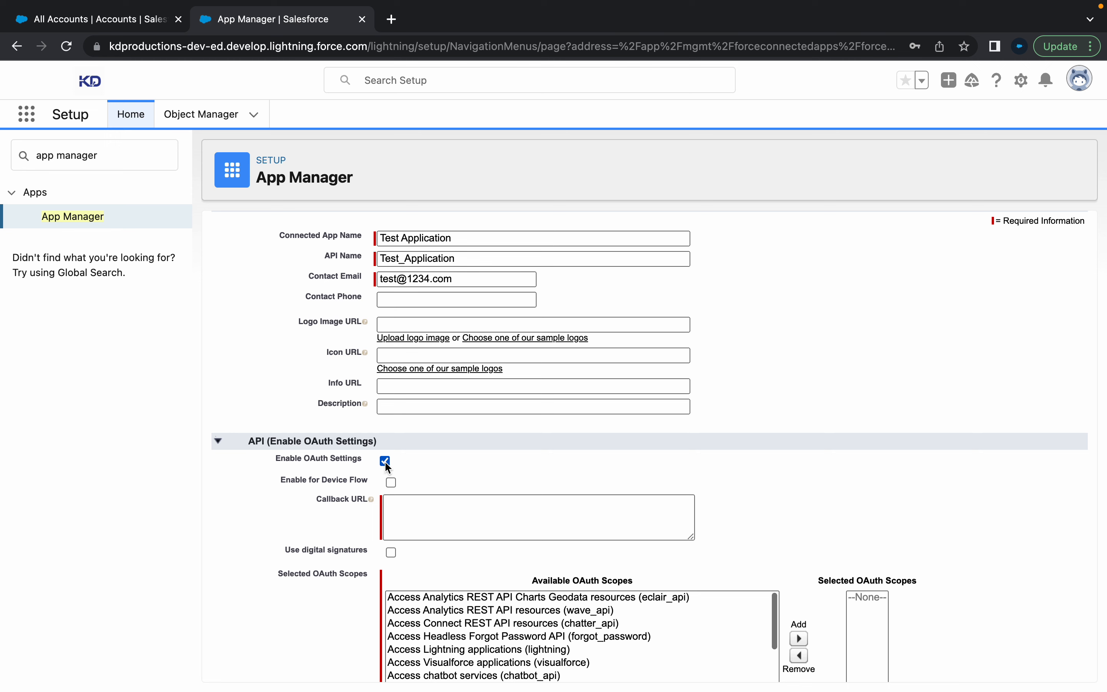
{"action": "left_click", "coordinate": [403, 516]}
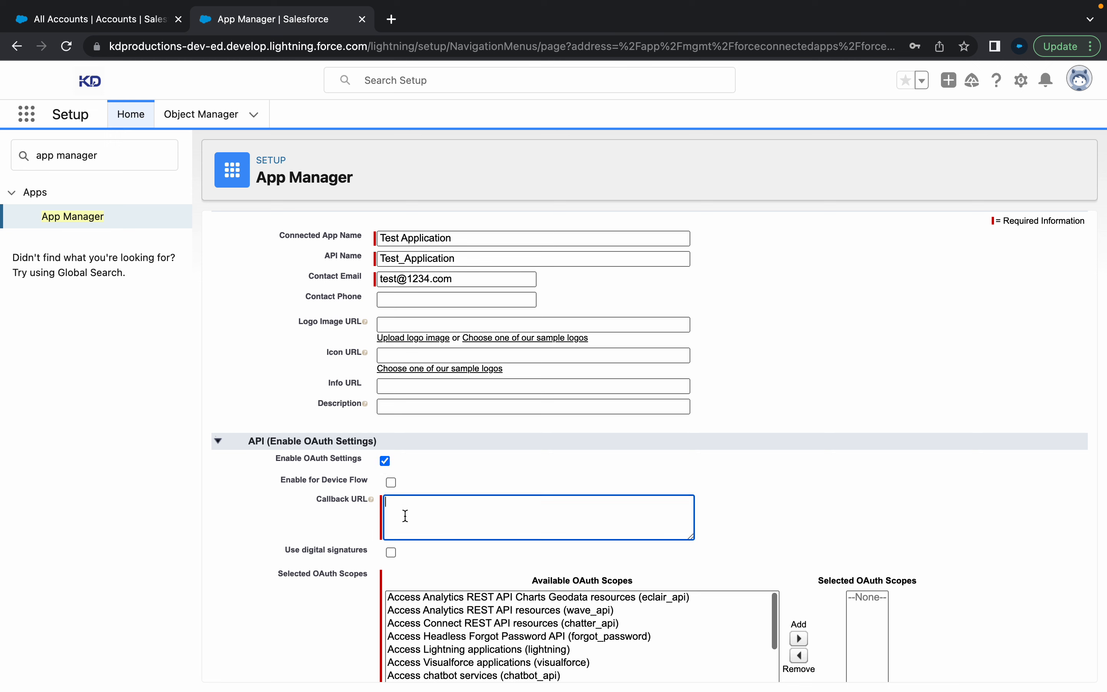
{"action": "type", "text": "https:/"}
{"action": "key", "text": "BackSpace"}
{"action": "key", "text": "BackSpace"}
Step: Browse the Available OAuth Scopes list, highlighting eclair_api and then wave_api
{"action": "scroll", "coordinate": [549, 457], "scroll_direction": "down", "scroll_amount": 4}
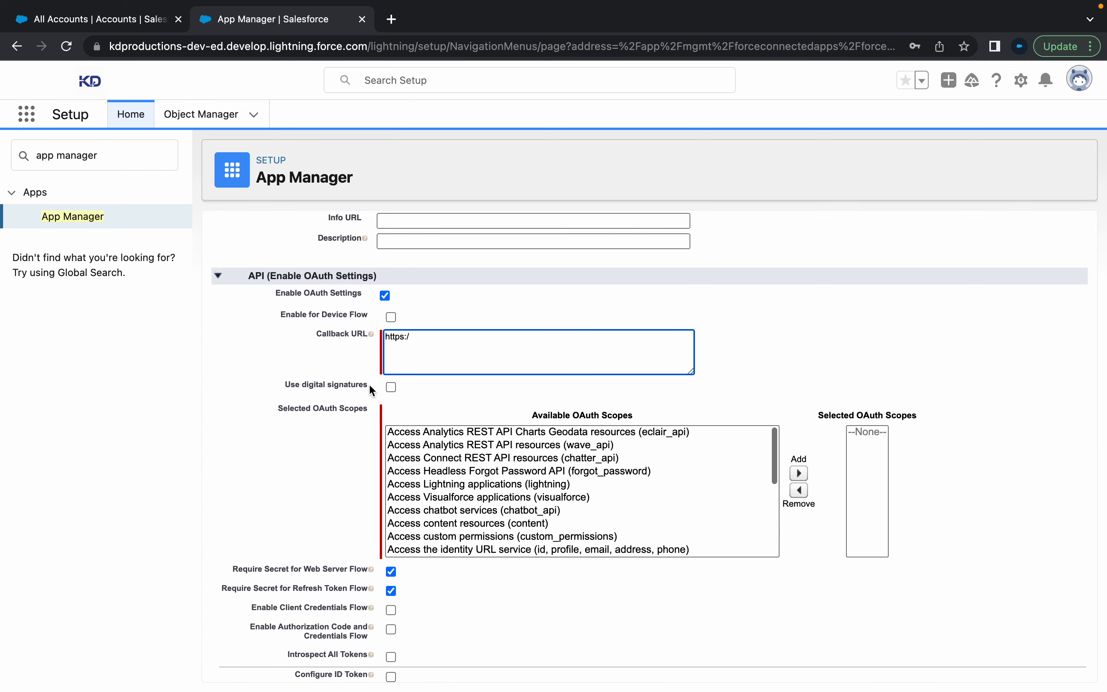
{"action": "left_click_drag", "start_coordinate": [278, 406], "coordinate": [369, 406]}
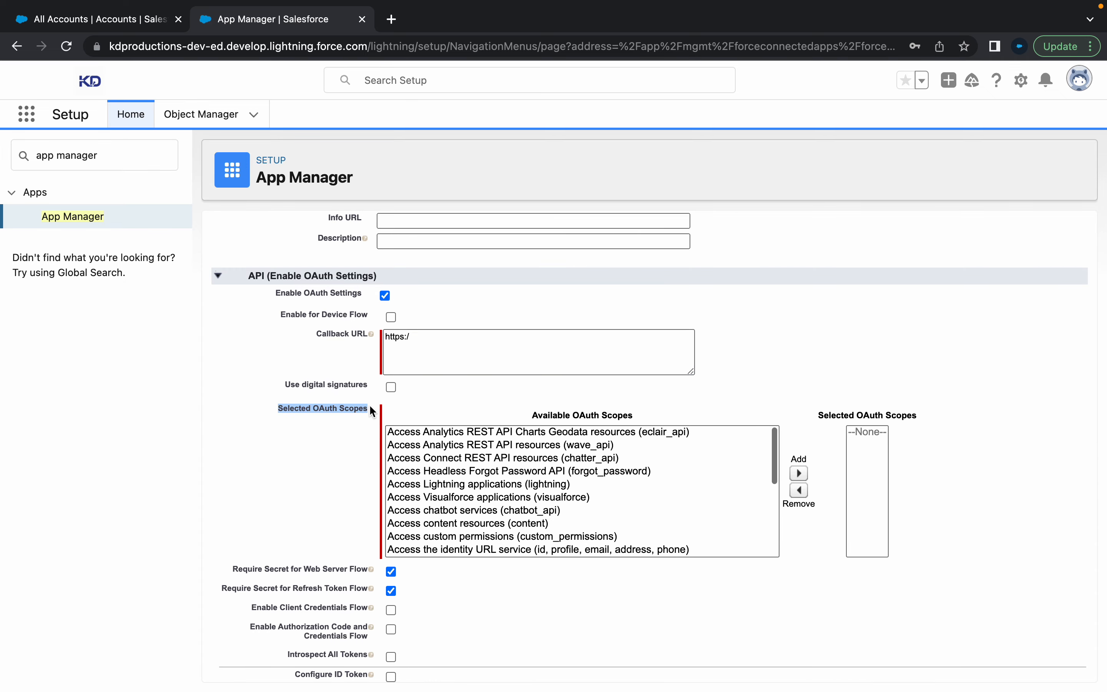
{"action": "scroll", "coordinate": [487, 508], "scroll_direction": "down", "scroll_amount": 5}
{"action": "scroll", "coordinate": [487, 508], "scroll_direction": "up", "scroll_amount": 10}
{"action": "scroll", "coordinate": [525, 483], "scroll_direction": "down", "scroll_amount": 10}
{"action": "scroll", "coordinate": [525, 483], "scroll_direction": "up", "scroll_amount": 10}
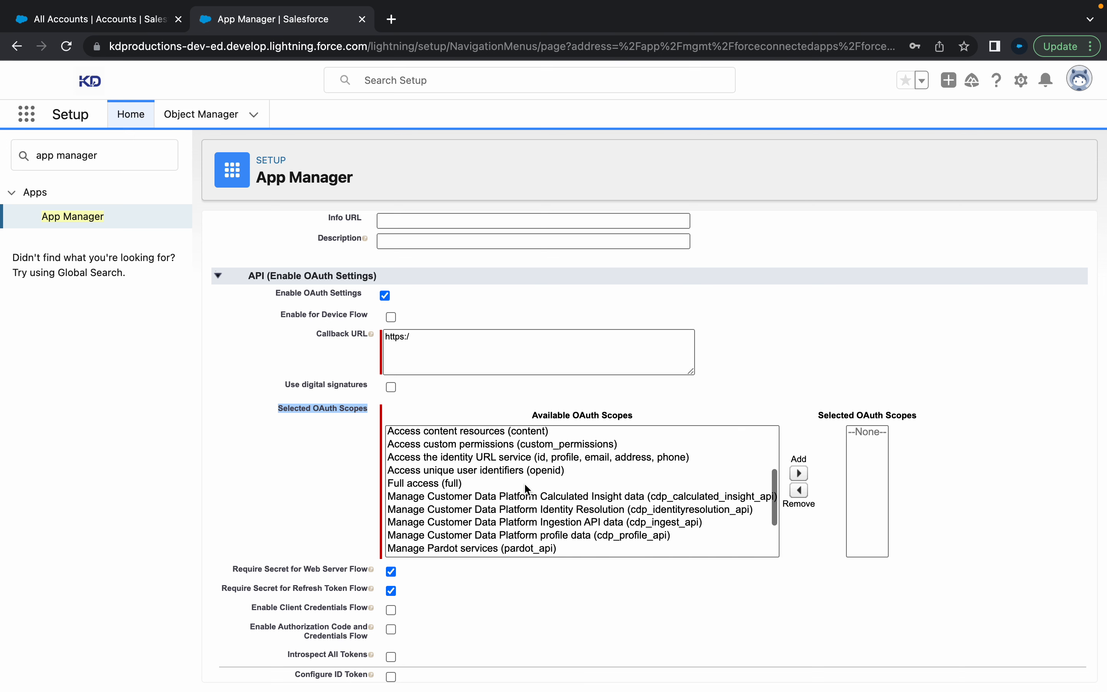
{"action": "left_click", "coordinate": [503, 433]}
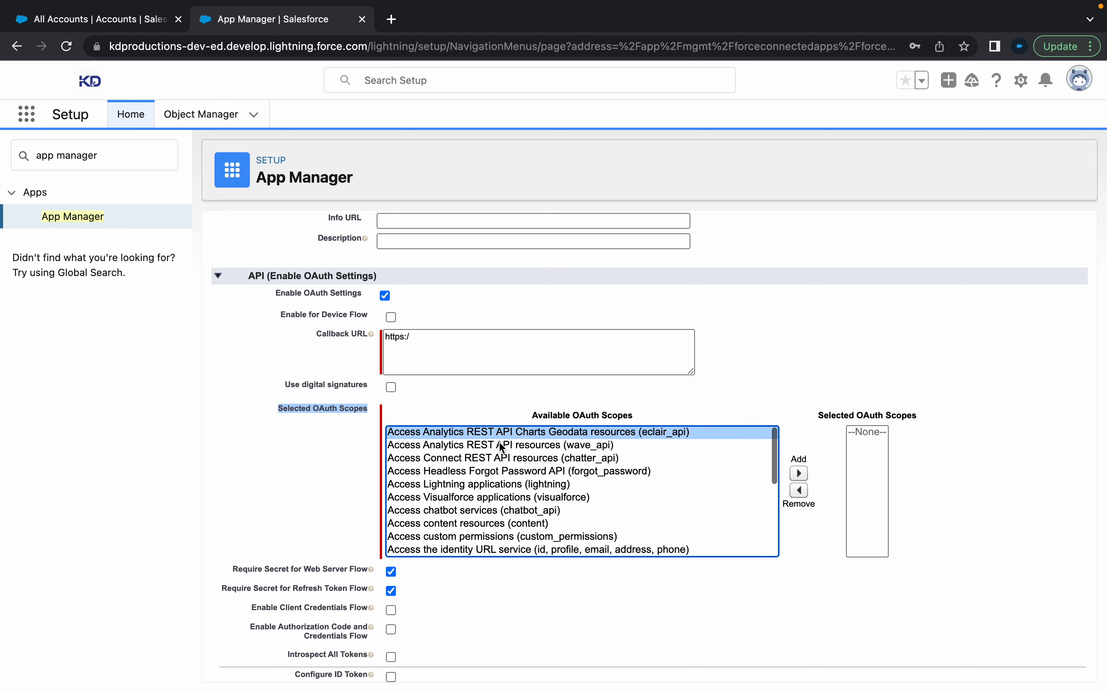
{"action": "left_click", "coordinate": [502, 446]}
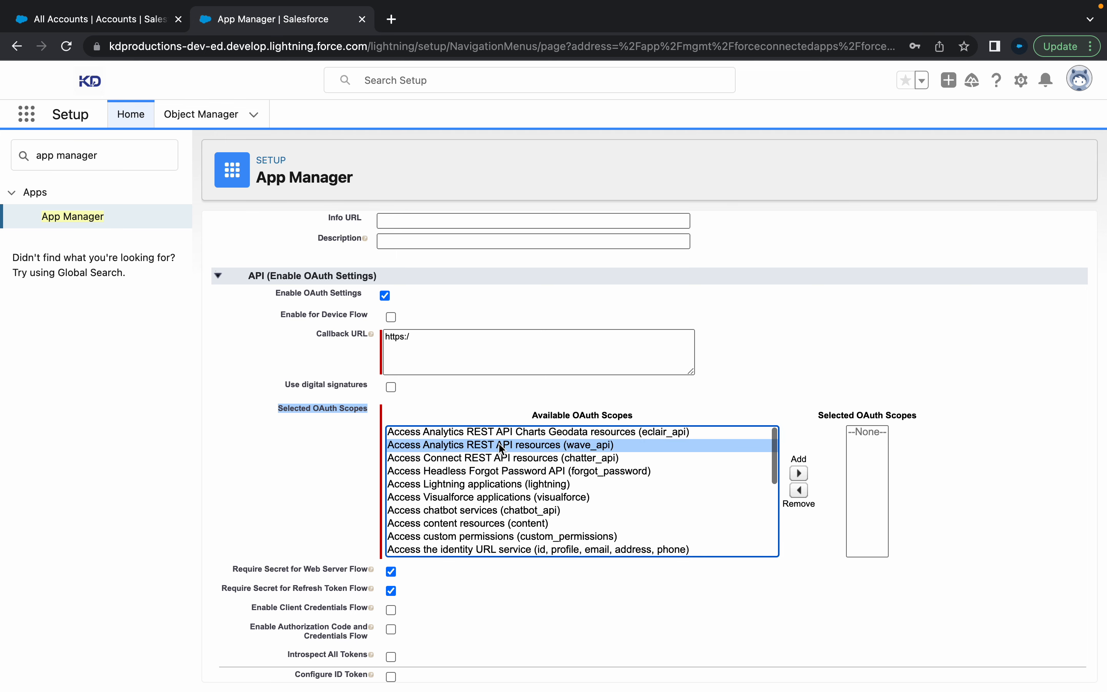
Step: Review the Test Application name at the top of the connected app form
{"action": "scroll", "coordinate": [502, 449], "scroll_direction": "up", "scroll_amount": 5}
{"action": "left_click", "coordinate": [461, 319]}
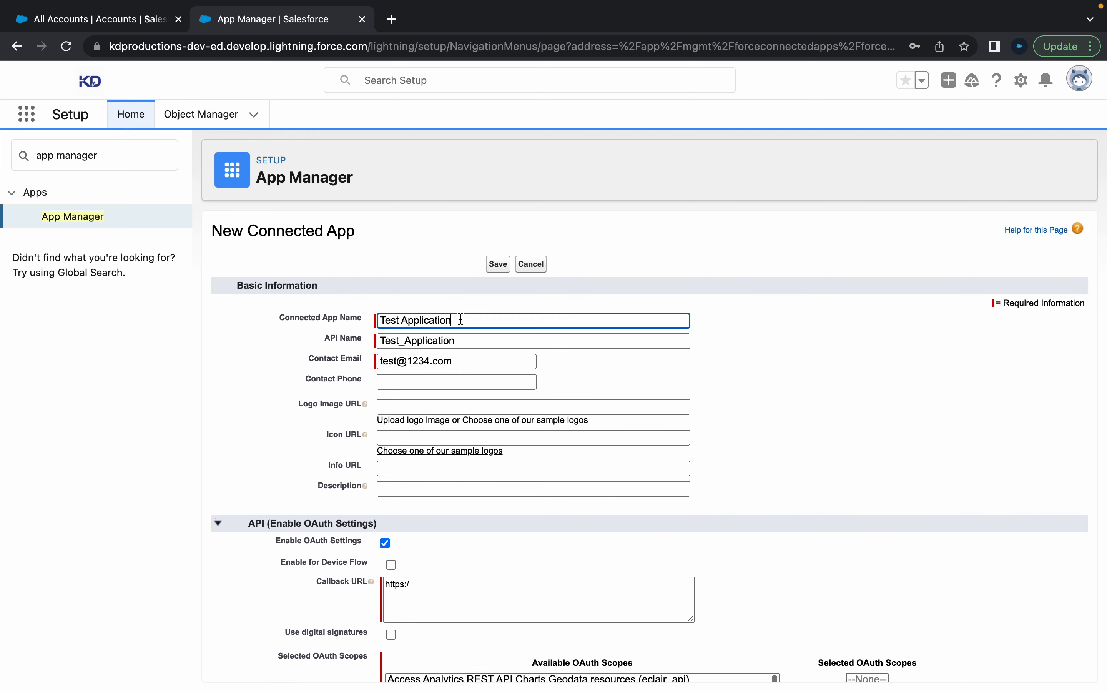
{"action": "left_click_drag", "start_coordinate": [461, 319], "coordinate": [355, 304]}
{"action": "left_click", "coordinate": [440, 261]}
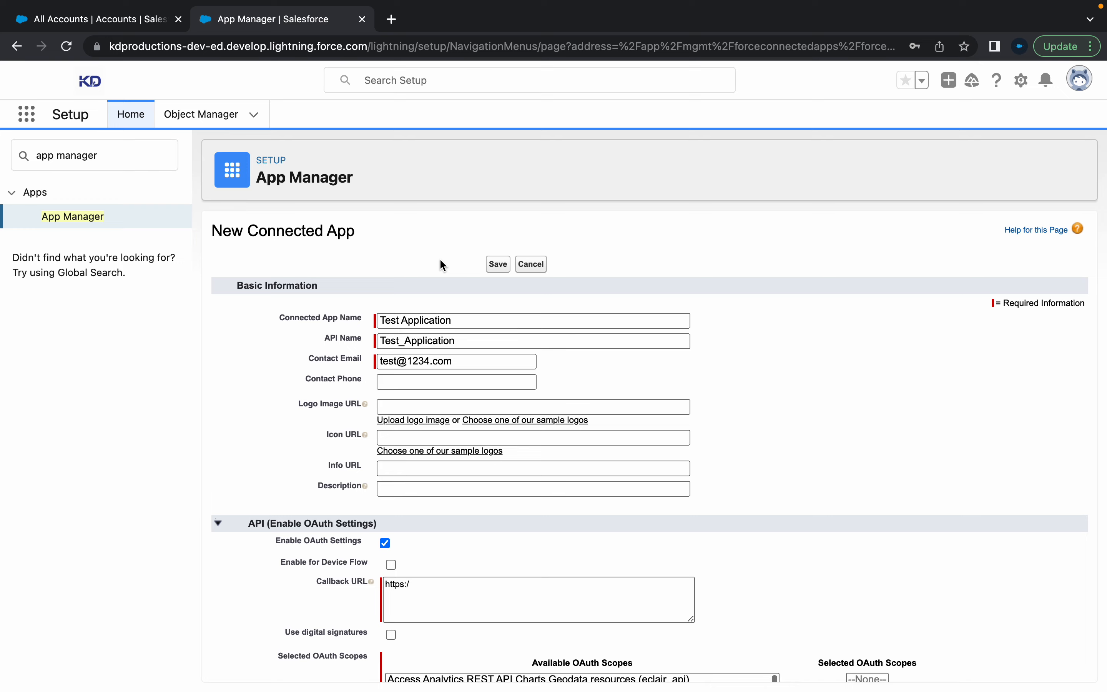
{"action": "scroll", "coordinate": [439, 258], "scroll_direction": "down", "scroll_amount": 15}
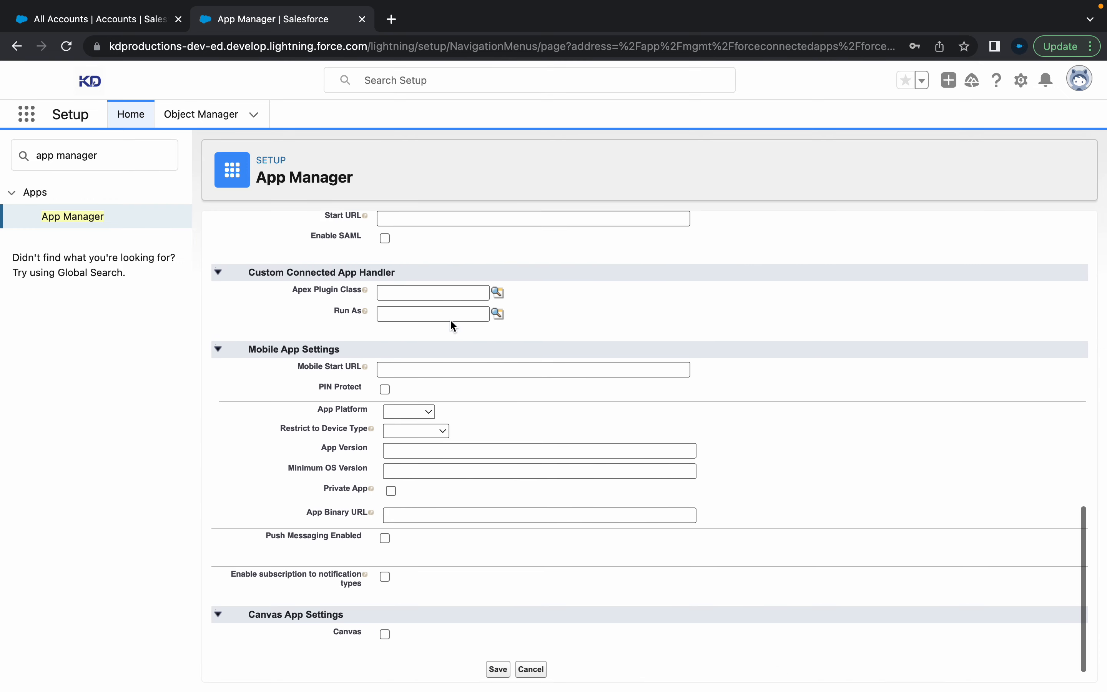
{"action": "scroll", "coordinate": [450, 319], "scroll_direction": "up", "scroll_amount": 10}
{"action": "scroll", "coordinate": [474, 411], "scroll_direction": "down", "scroll_amount": 4}
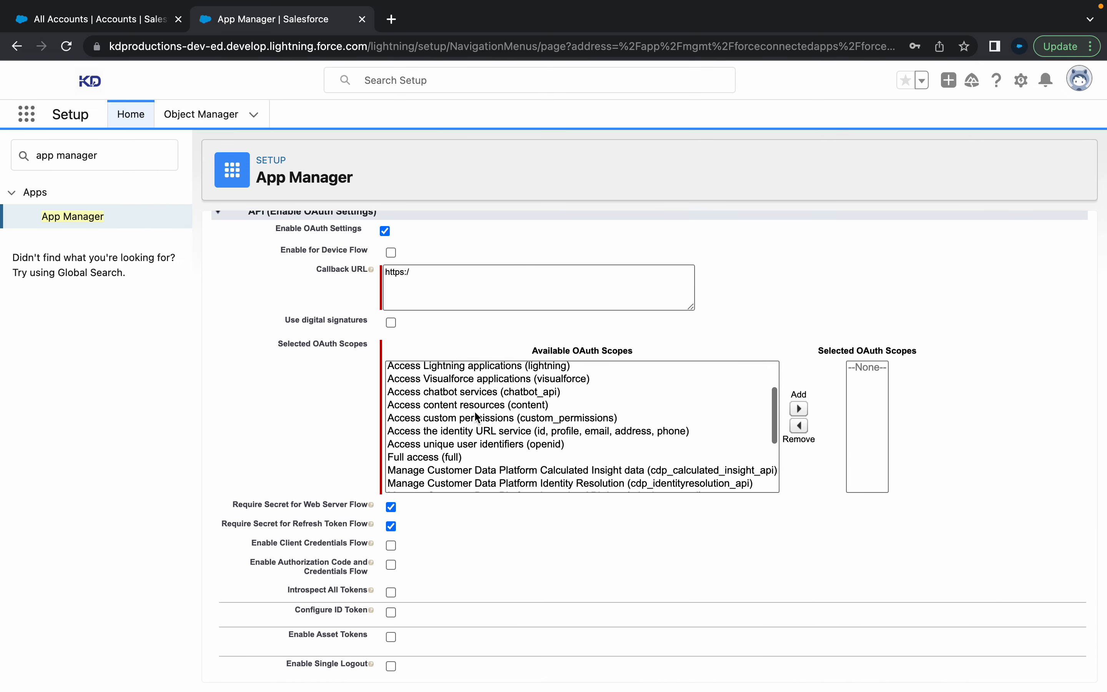
Step: Add Full access (full) to the selected OAuth scopes and scroll down to the Save button
{"action": "left_click", "coordinate": [470, 421]}
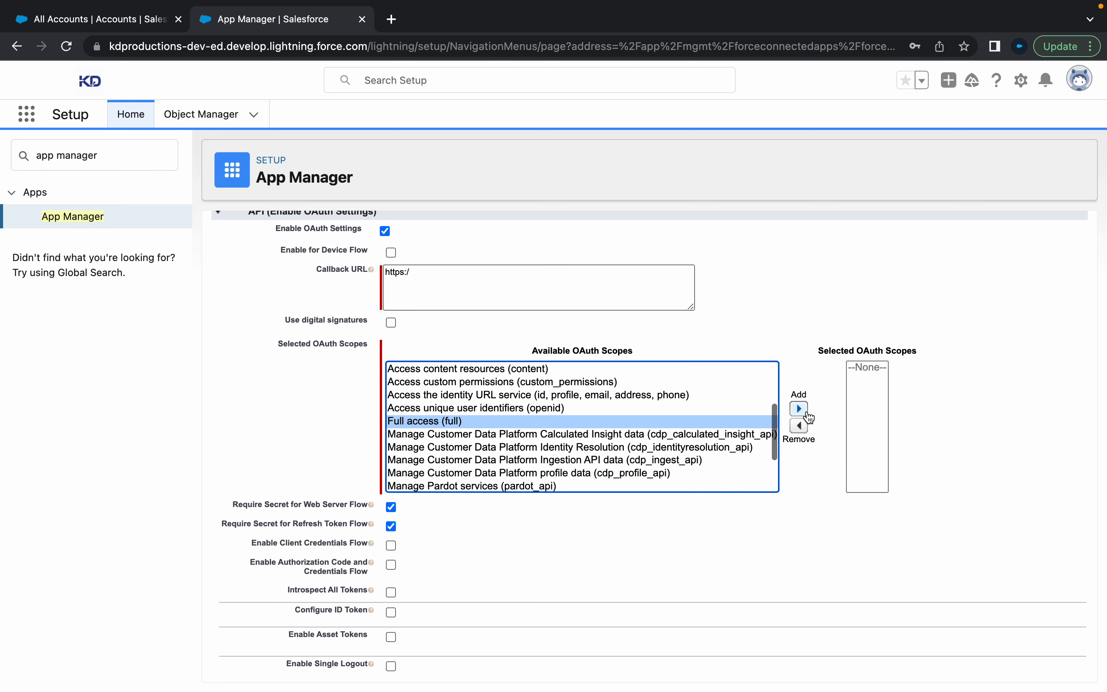
{"action": "left_click", "coordinate": [799, 409]}
{"action": "scroll", "coordinate": [550, 496], "scroll_direction": "up", "scroll_amount": 3}
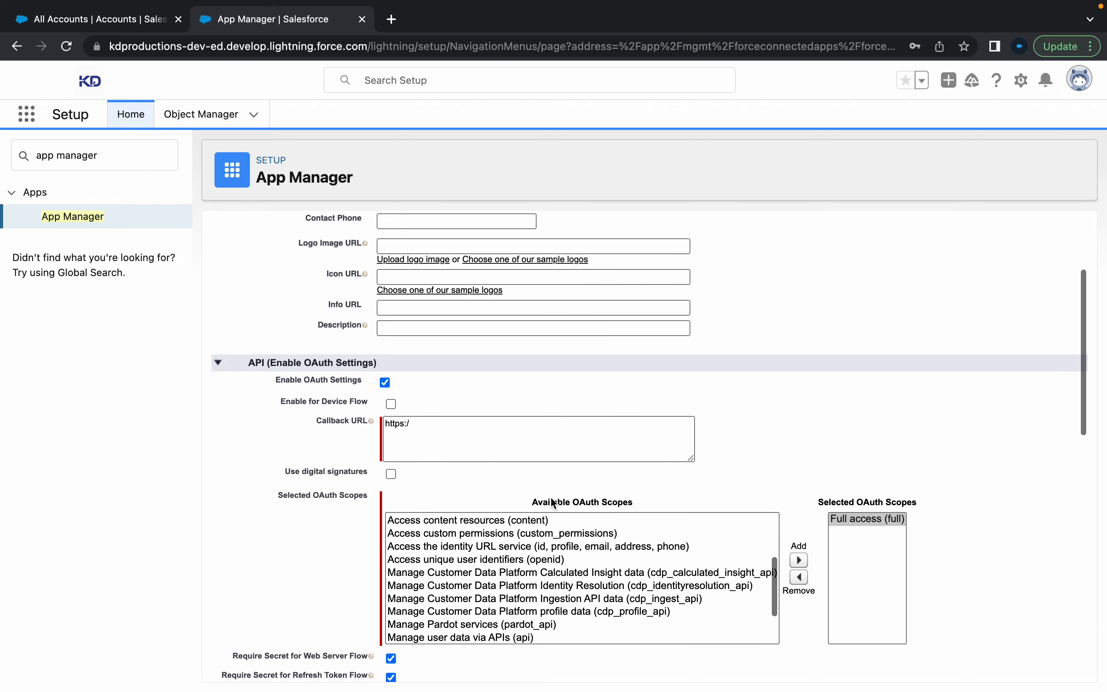
{"action": "scroll", "coordinate": [466, 483], "scroll_direction": "down", "scroll_amount": 4}
{"action": "scroll", "coordinate": [462, 482], "scroll_direction": "down", "scroll_amount": 5}
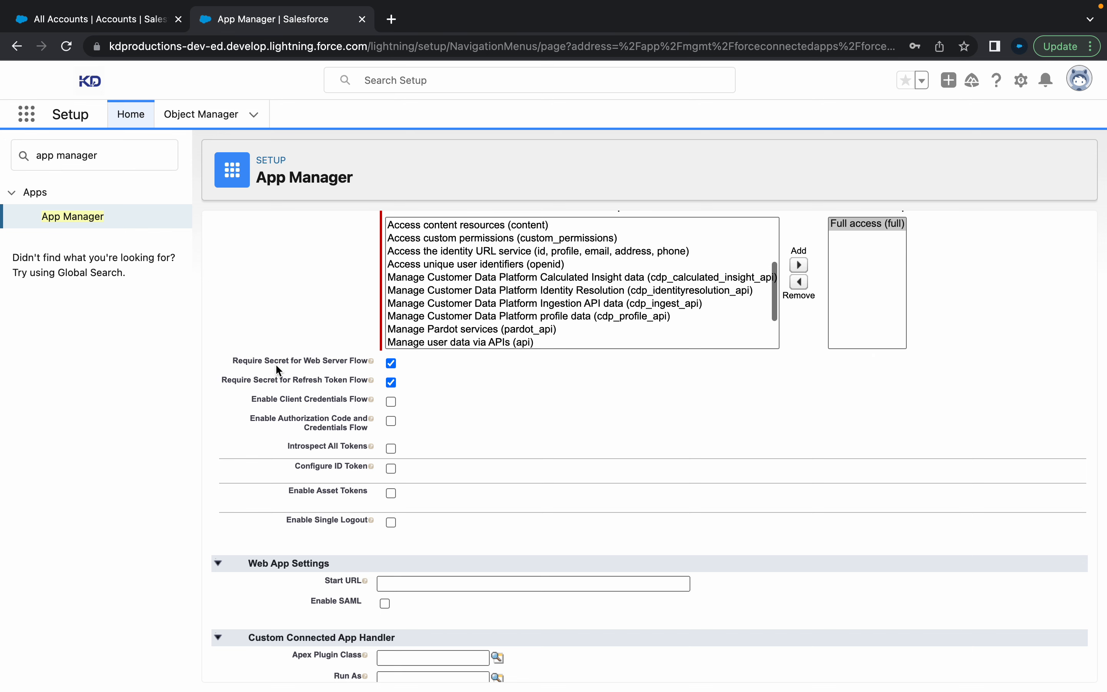
{"action": "scroll", "coordinate": [412, 397], "scroll_direction": "down", "scroll_amount": 2}
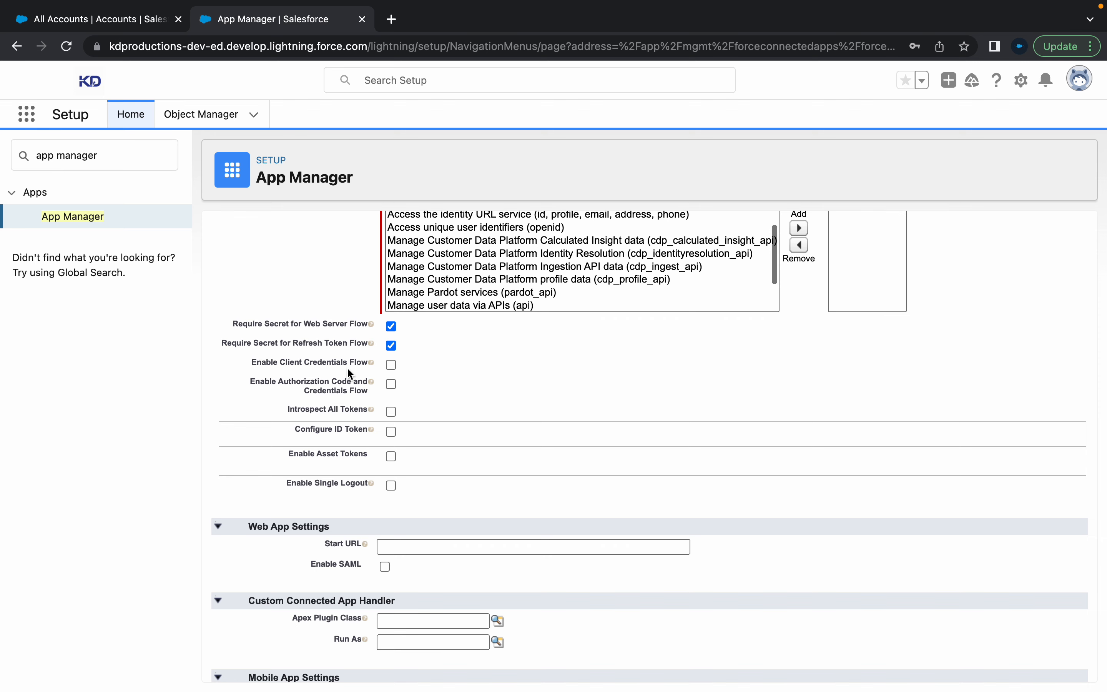
{"action": "scroll", "coordinate": [416, 377], "scroll_direction": "down", "scroll_amount": 2}
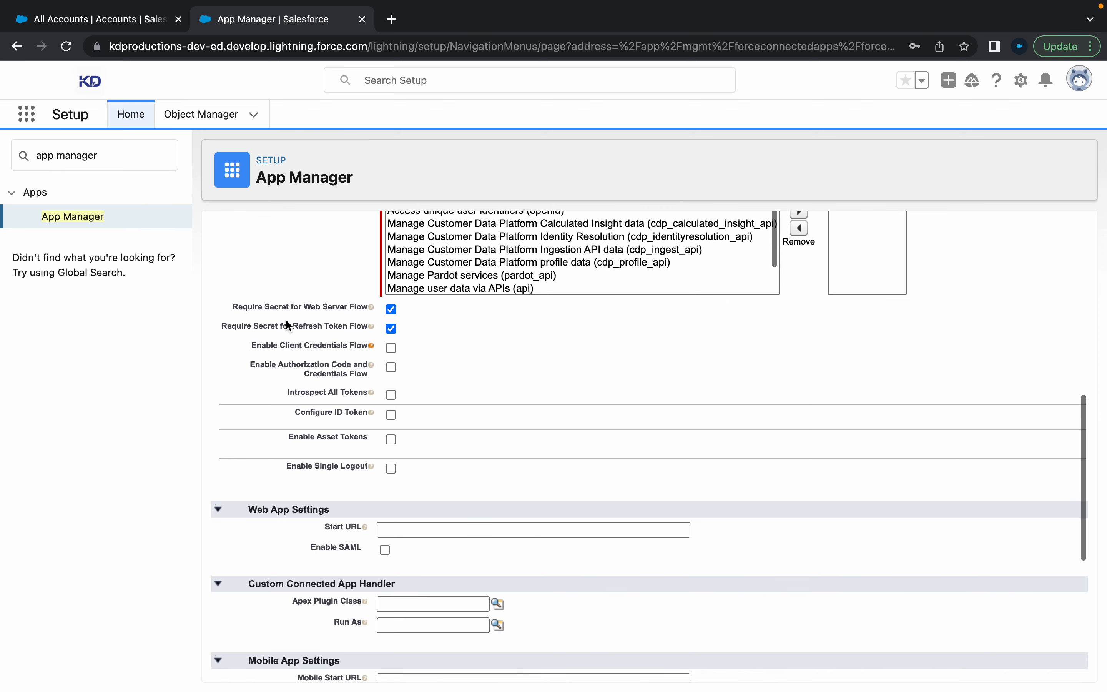
{"action": "scroll", "coordinate": [422, 419], "scroll_direction": "down", "scroll_amount": 10}
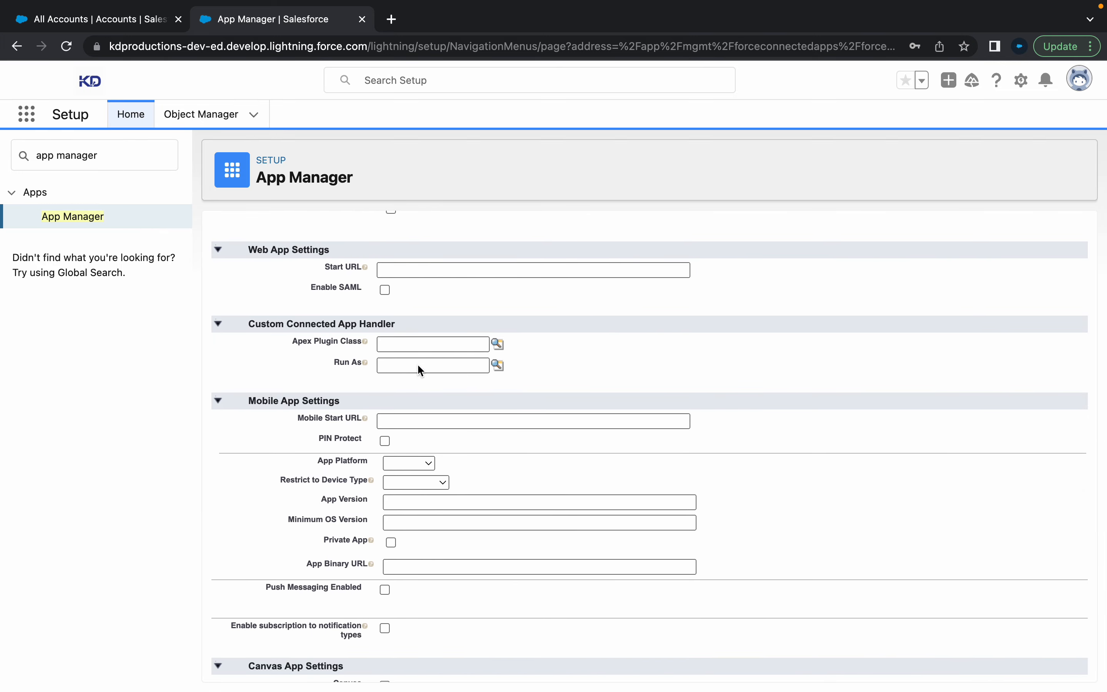
{"action": "scroll", "coordinate": [420, 400], "scroll_direction": "down", "scroll_amount": 3}
{"action": "scroll", "coordinate": [419, 403], "scroll_direction": "down", "scroll_amount": 1}
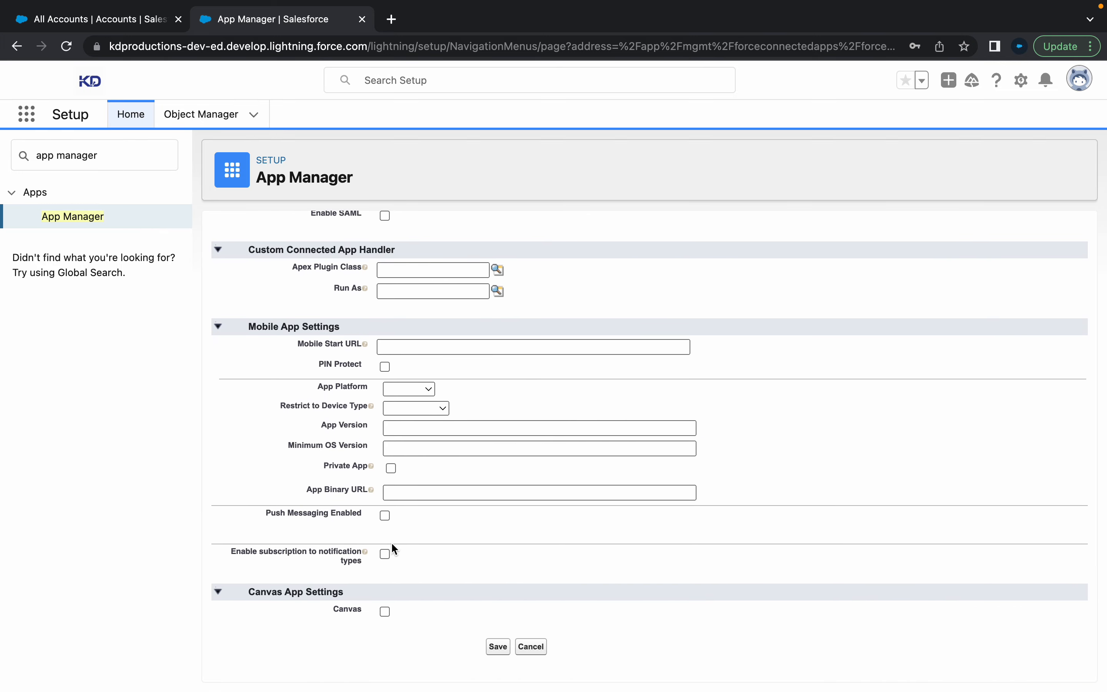
{"action": "scroll", "coordinate": [430, 462], "scroll_direction": "up", "scroll_amount": 15}
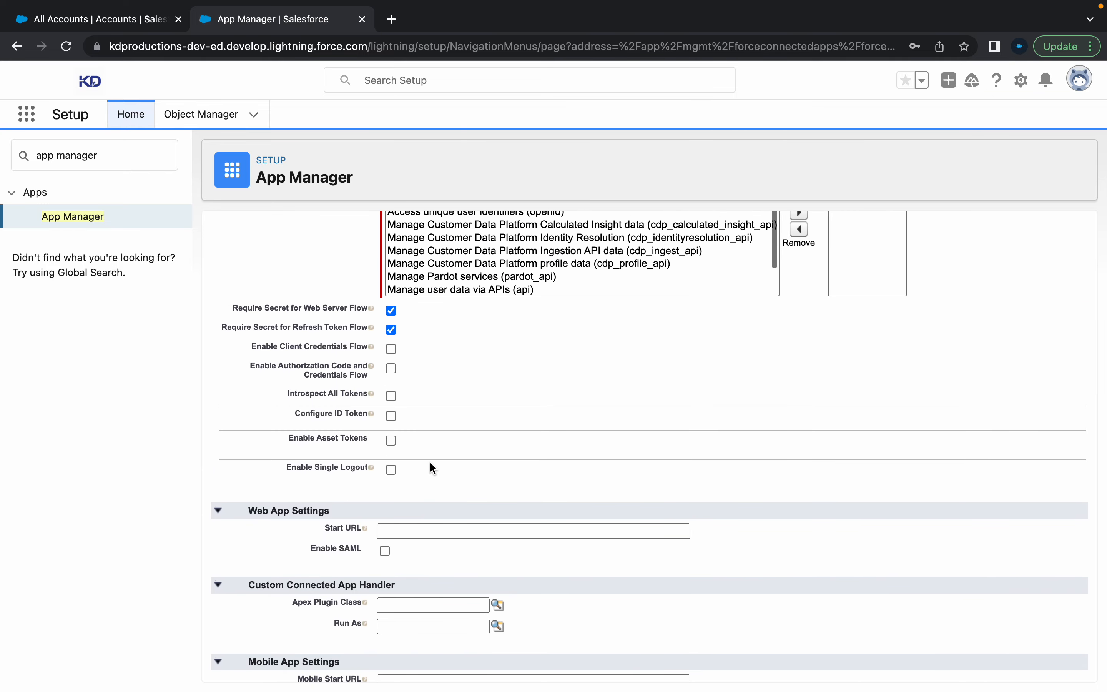
{"action": "scroll", "coordinate": [432, 467], "scroll_direction": "down", "scroll_amount": 15}
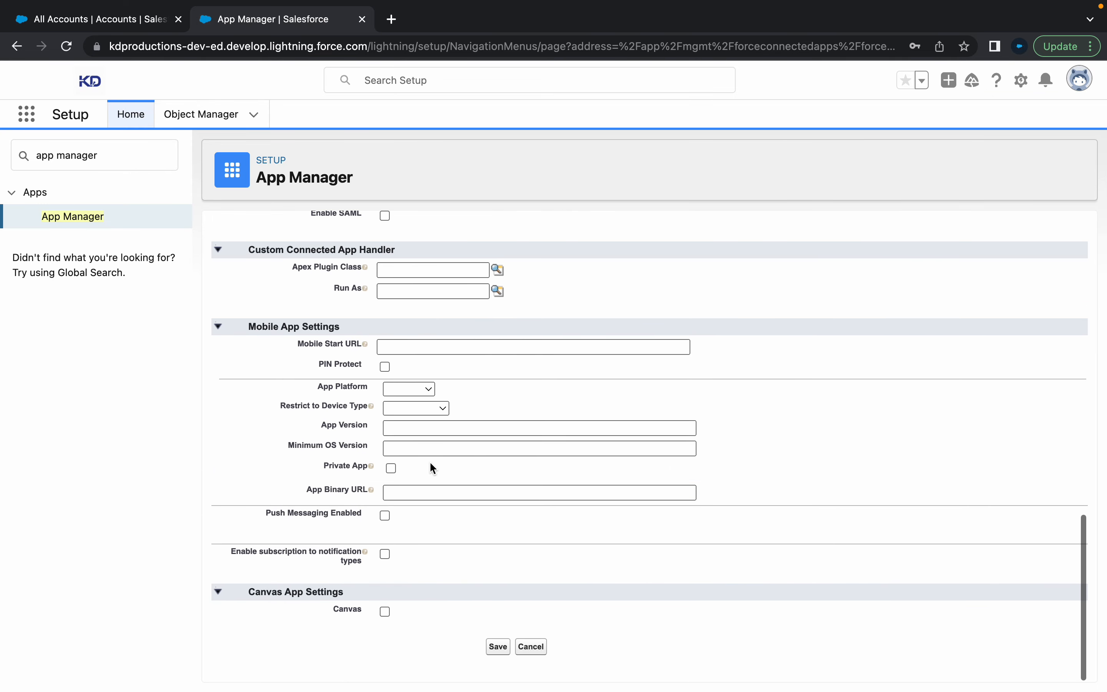
Step: Save the Test Application connected app and continue past the confirmation notice
{"action": "left_click", "coordinate": [497, 646]}
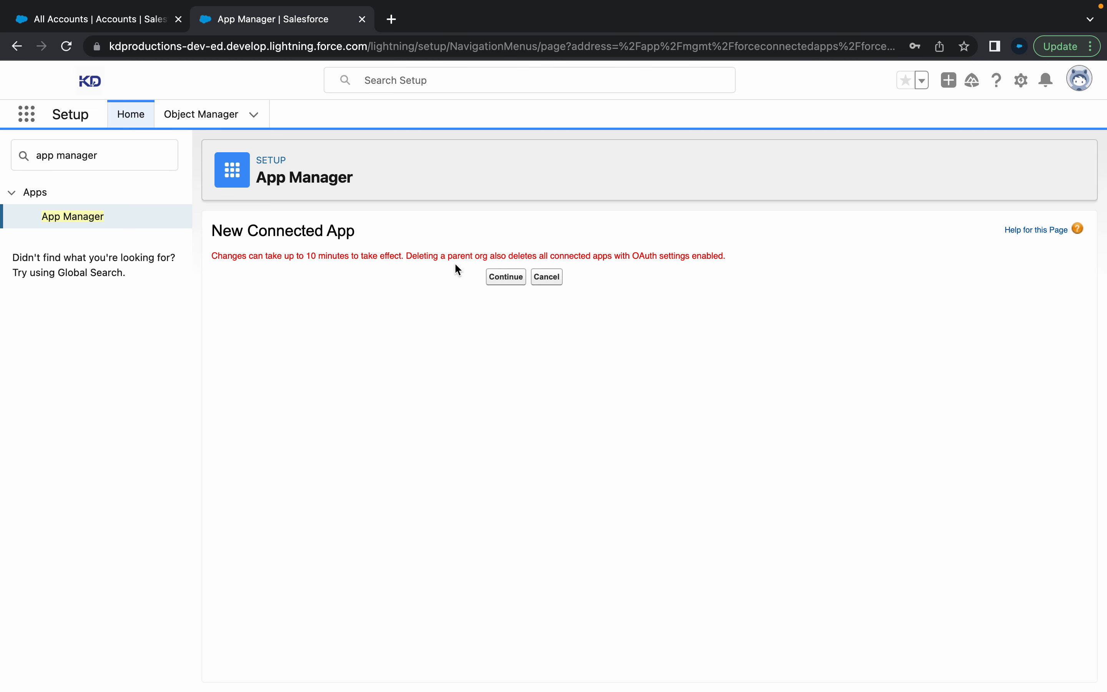
{"action": "left_click_drag", "start_coordinate": [223, 252], "coordinate": [416, 256]}
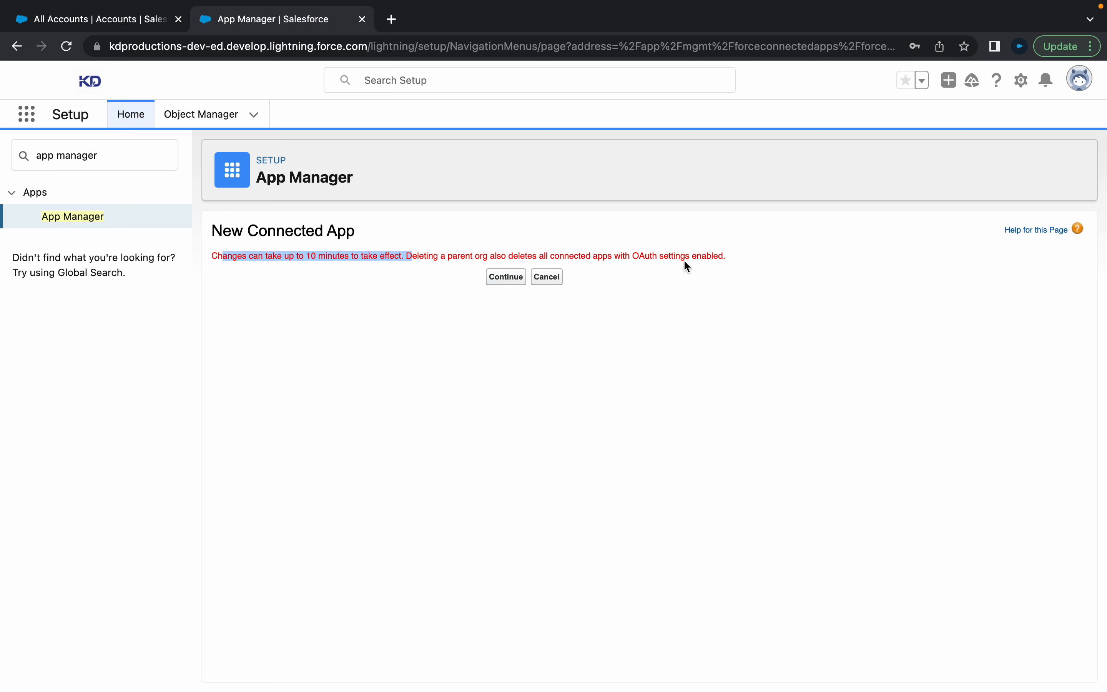
{"action": "left_click", "coordinate": [507, 278]}
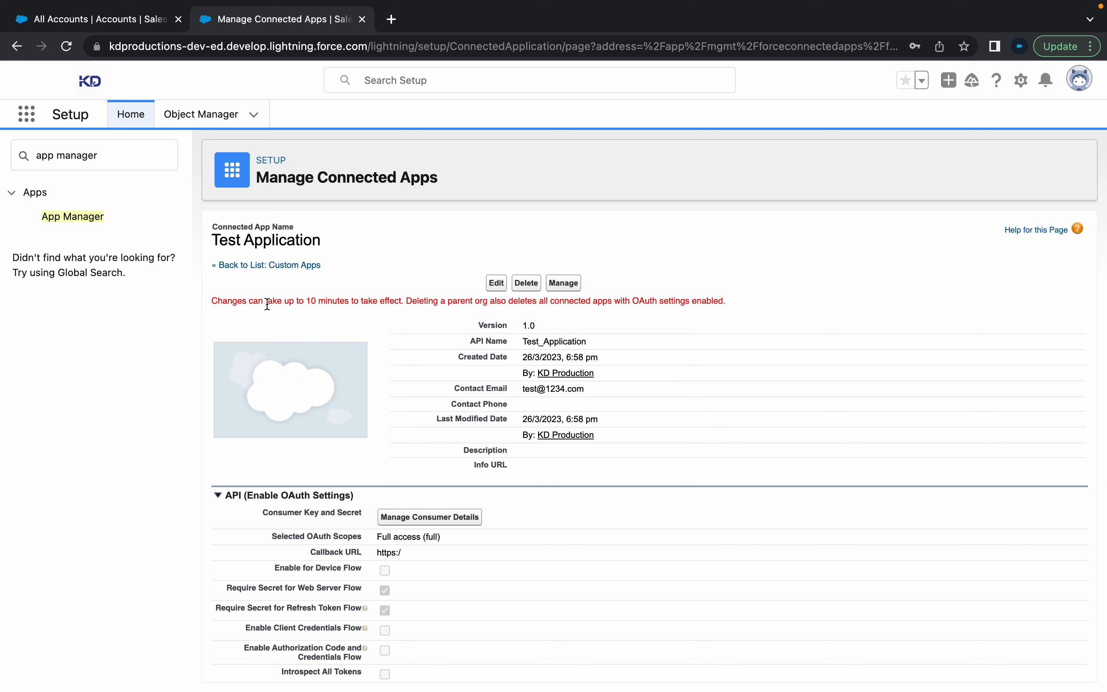
Step: Request Test Application's consumer key and secret via Manage Consumer Details
{"action": "mouse_move", "coordinate": [277, 301]}
{"action": "left_mouse_down"}
{"action": "mouse_move", "coordinate": [348, 301]}
{"action": "mouse_move", "coordinate": [283, 301]}
{"action": "left_mouse_up"}
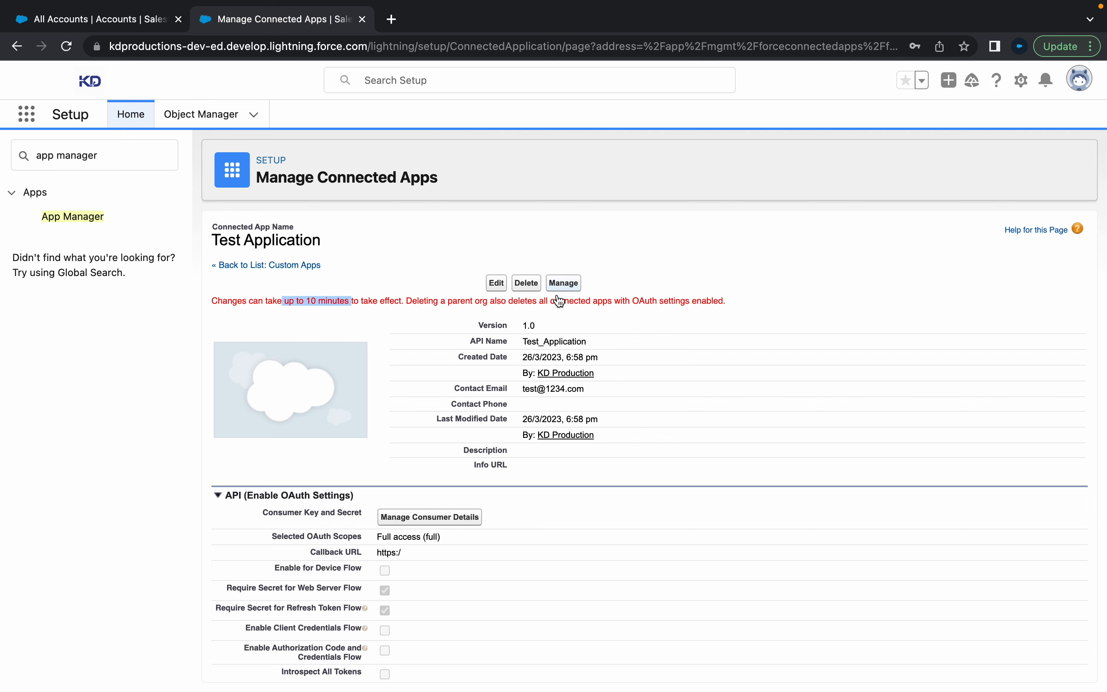
{"action": "scroll", "coordinate": [462, 456], "scroll_direction": "down", "scroll_amount": 4}
{"action": "scroll", "coordinate": [463, 457], "scroll_direction": "up", "scroll_amount": 2}
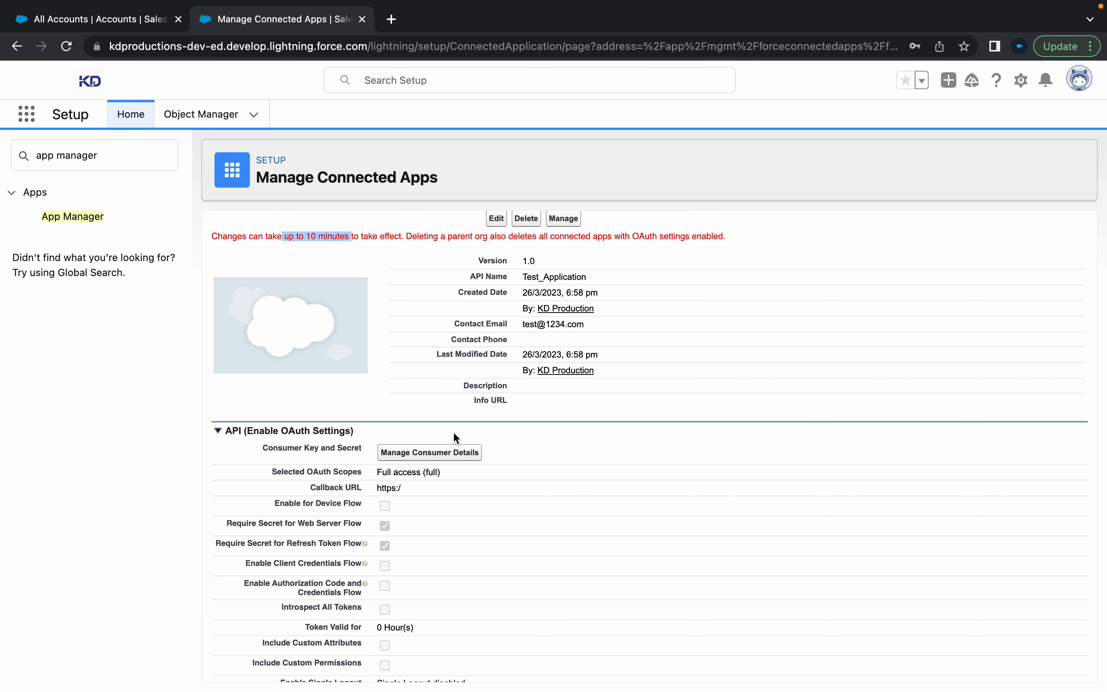
{"action": "left_click", "coordinate": [434, 453]}
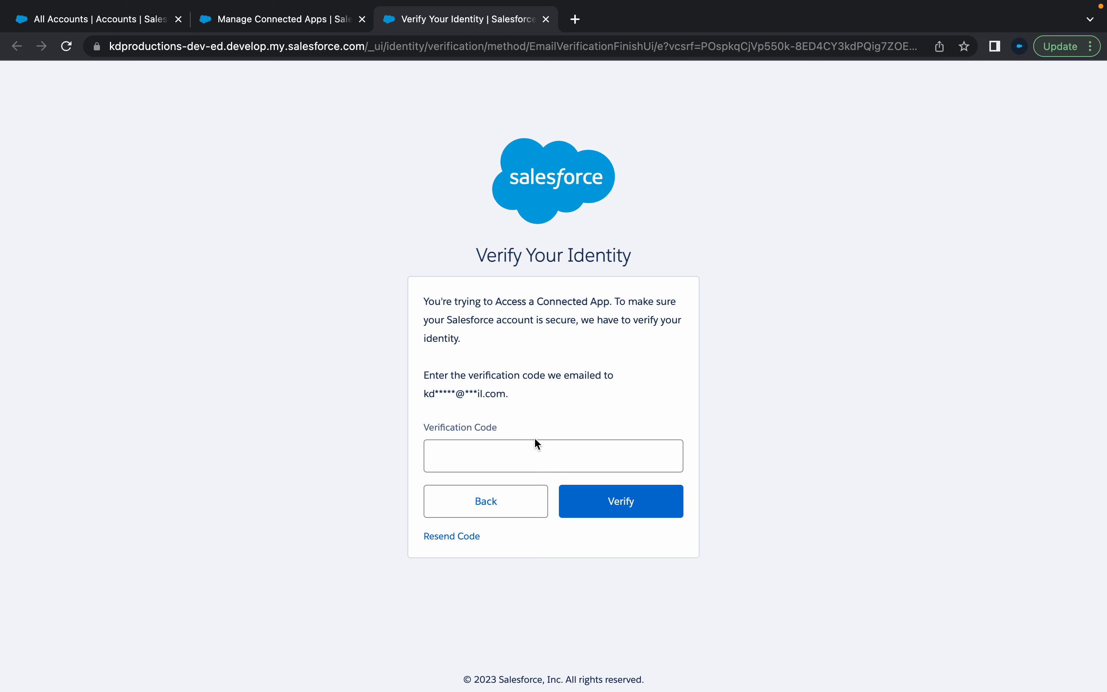
Step: Enter the emailed verification code and submit it
{"action": "left_click", "coordinate": [537, 448]}
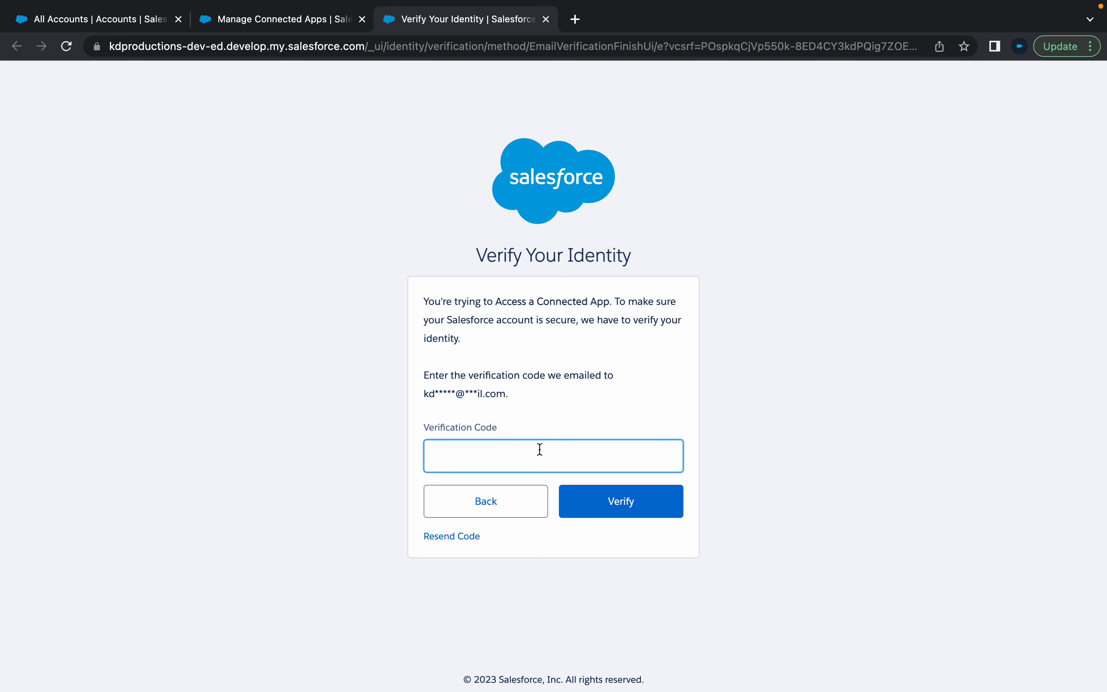
{"action": "key", "text": "Return"}
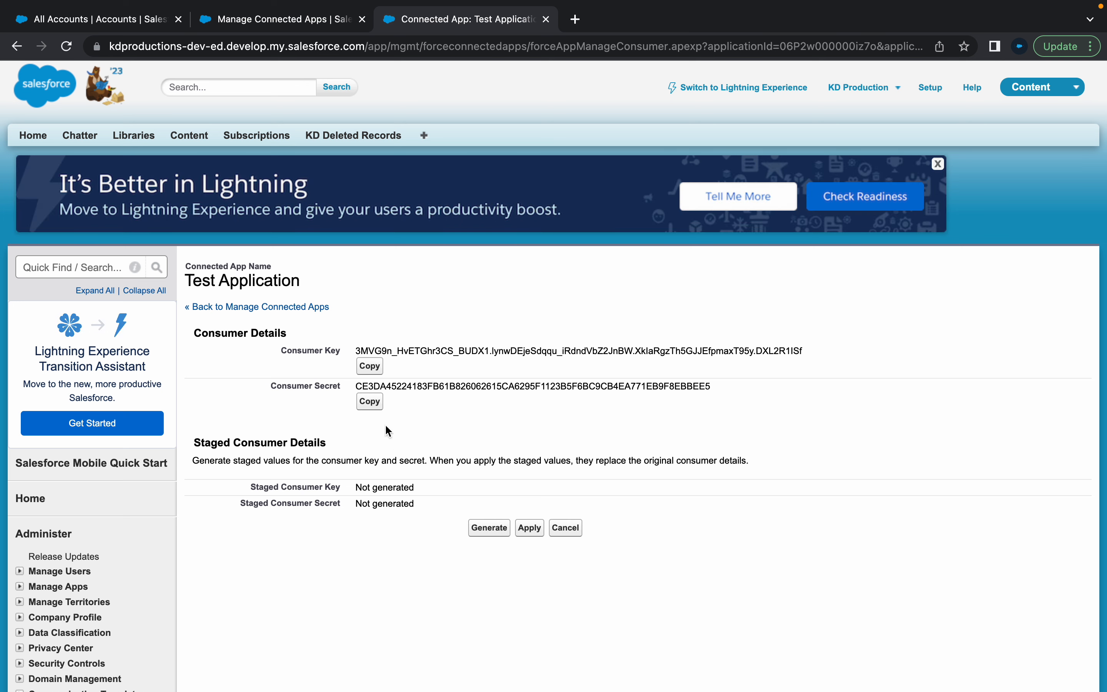
Step: Select the consumer key and secret values, then return to the Manage Connected Apps tab
{"action": "left_click_drag", "start_coordinate": [352, 354], "coordinate": [693, 366]}
{"action": "left_click_drag", "start_coordinate": [358, 387], "coordinate": [722, 391]}
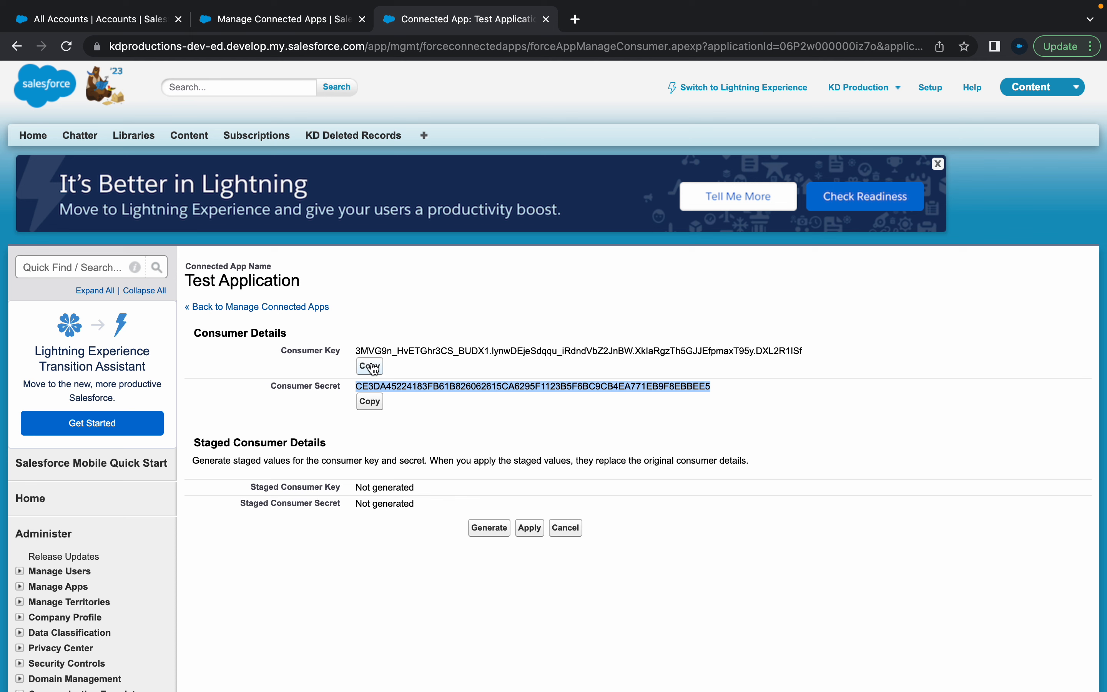
{"action": "left_click_drag", "start_coordinate": [355, 351], "coordinate": [787, 352]}
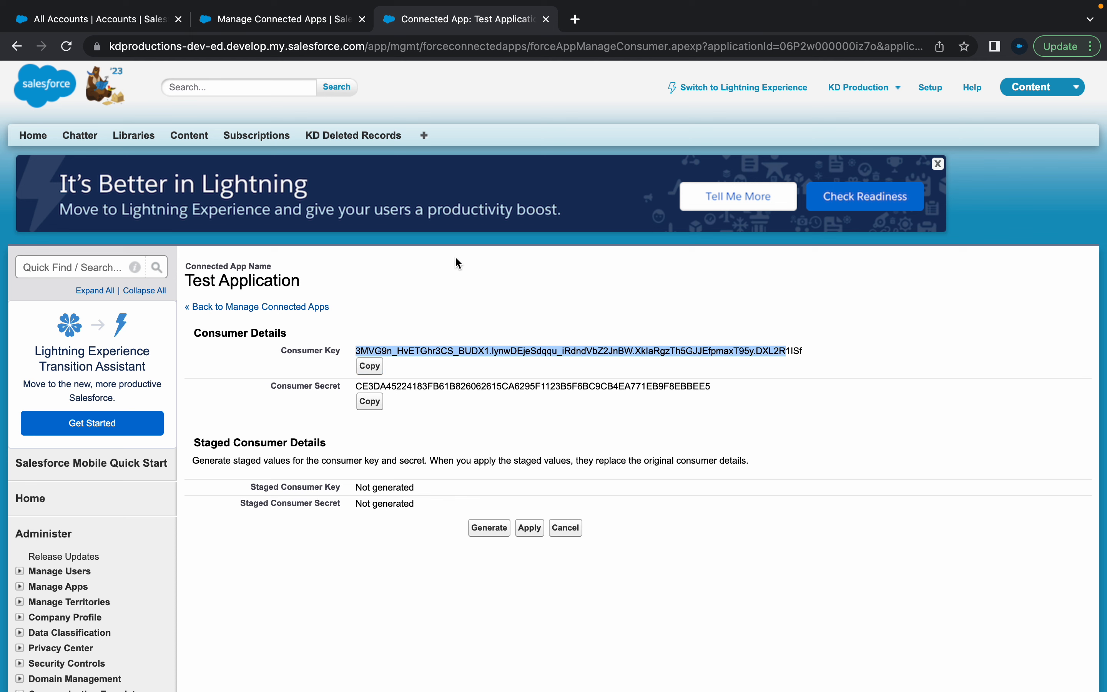
{"action": "left_click", "coordinate": [265, 19]}
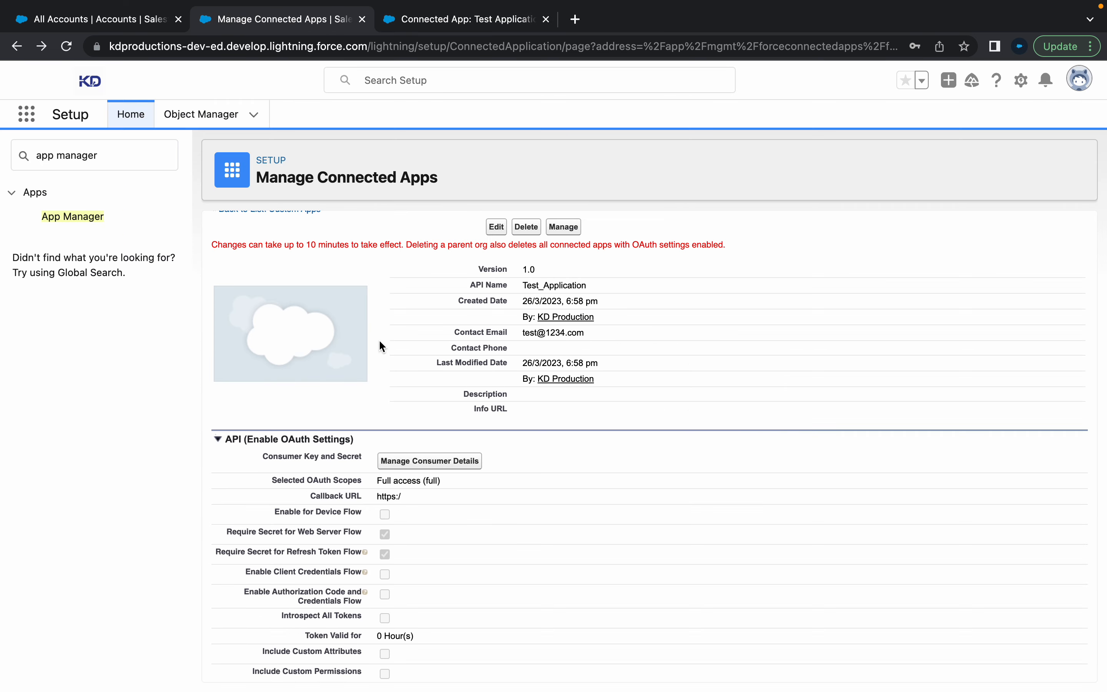
{"action": "scroll", "coordinate": [379, 346], "scroll_direction": "down", "scroll_amount": 4}
{"action": "scroll", "coordinate": [380, 346], "scroll_direction": "up", "scroll_amount": 5}
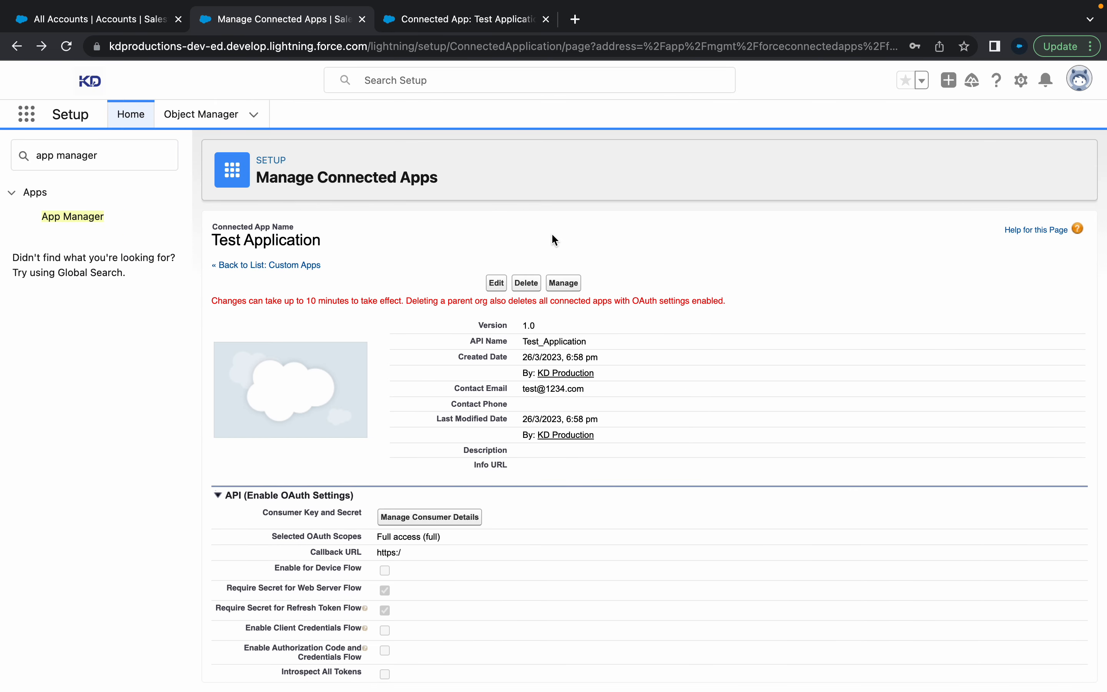